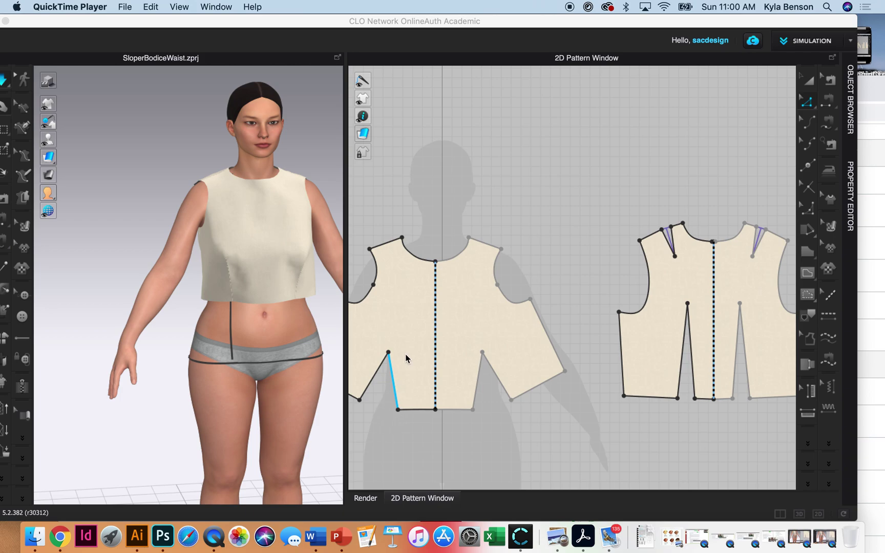
# On the front bodice, select both 5.685-long legs of the left waist dart
pyautogui.click(444, 340)
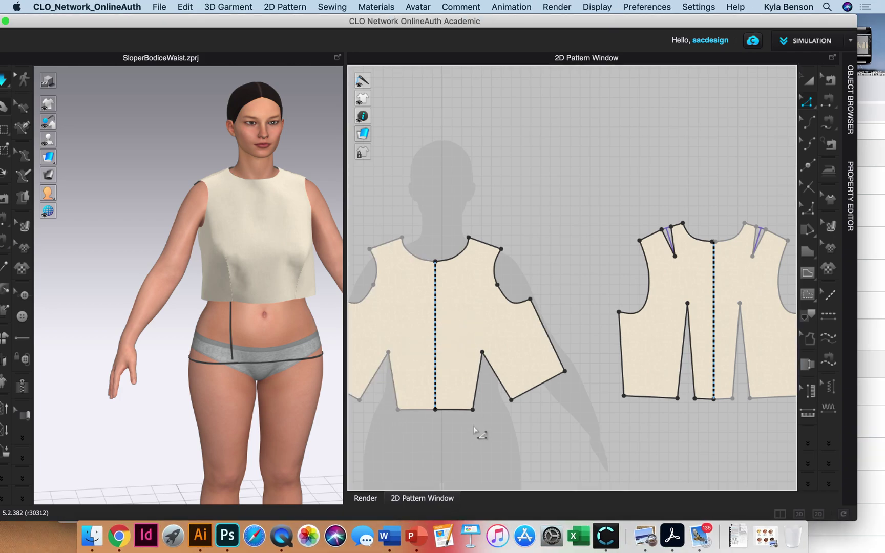
pyautogui.moveTo(428, 426); pyautogui.dragTo(474, 413, button='right')
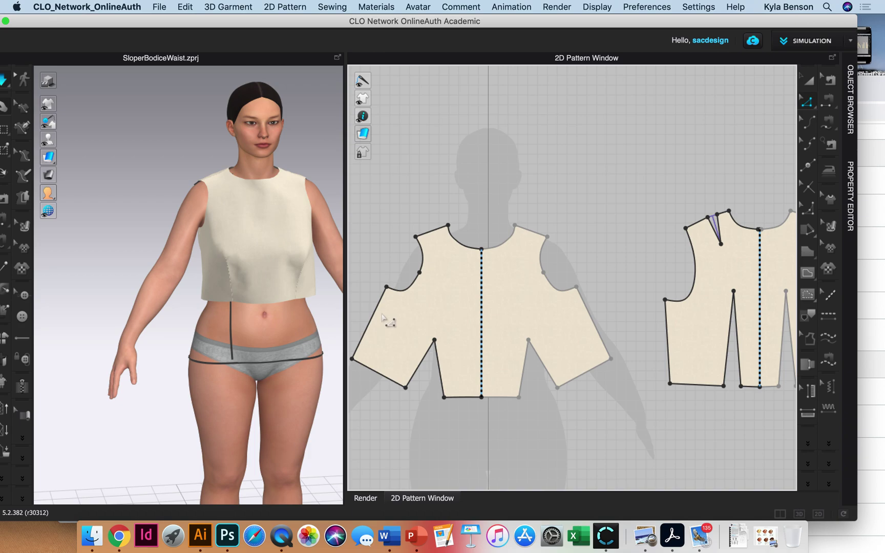
pyautogui.click(433, 231)
pyautogui.click(437, 260)
pyautogui.click(422, 361)
pyautogui.keyDown('shift'); pyautogui.click(441, 378); pyautogui.keyUp('shift')
# Define the selected legs as a dart with 4.031 width and 5.449 length
pyautogui.rightClick(441, 379)
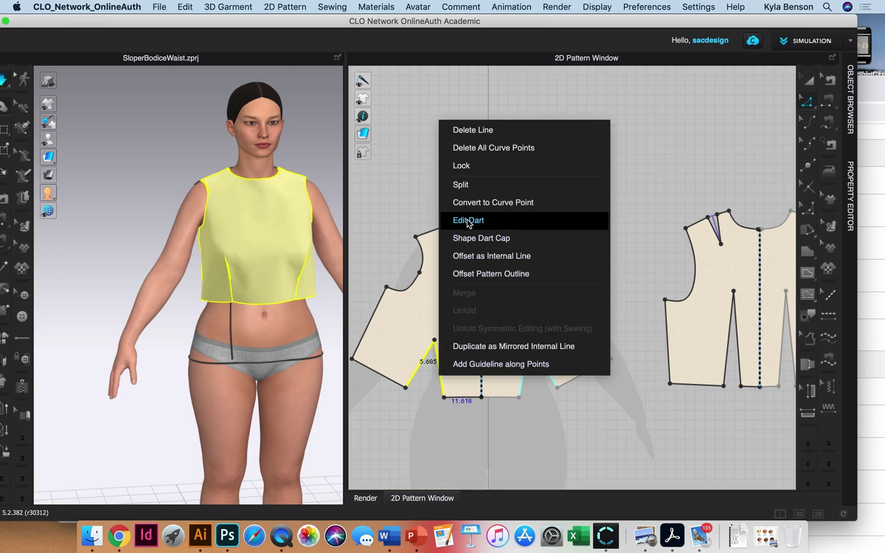
pyautogui.click(469, 220)
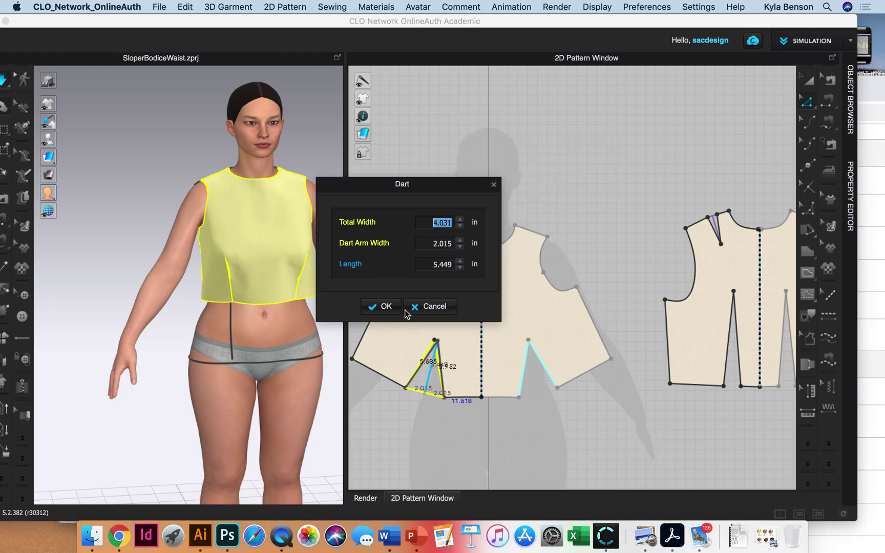
pyautogui.click(385, 306)
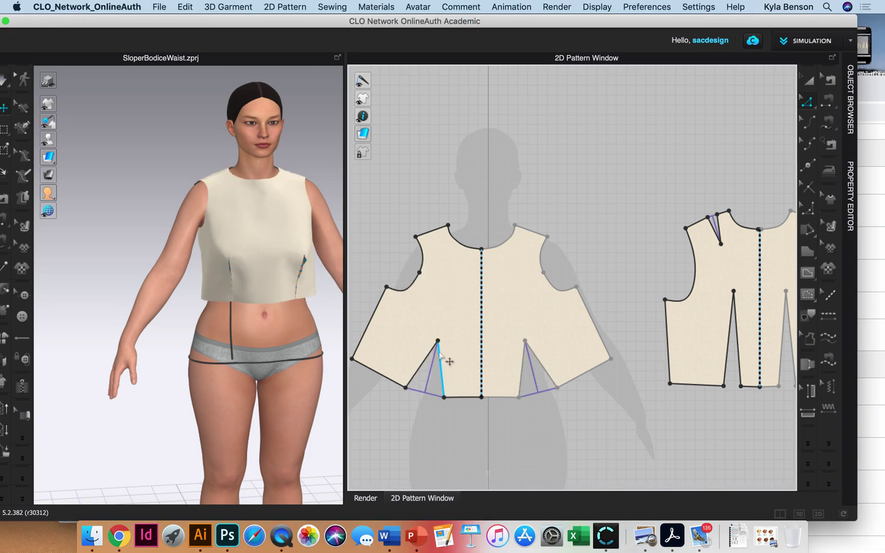
# Select the waist dart and start Rotate Dart
pyautogui.click(440, 359)
pyautogui.rightClick(427, 360)
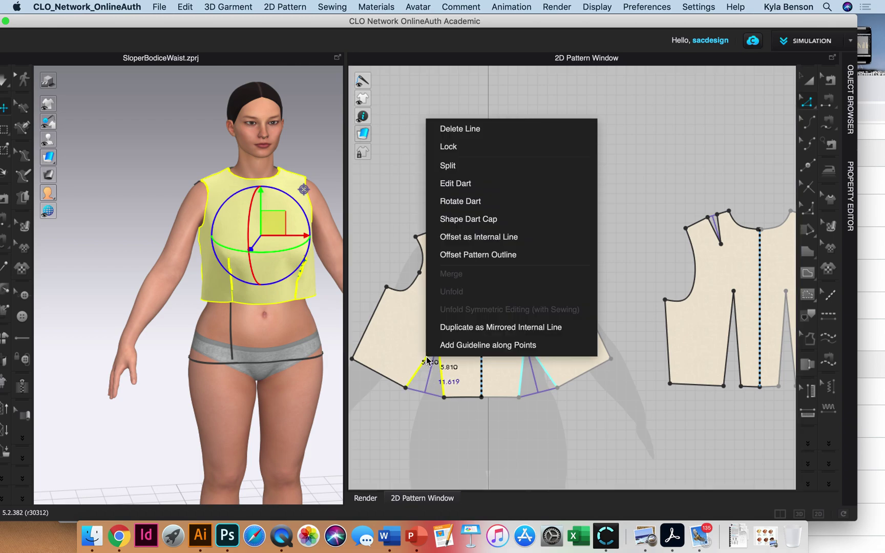
pyautogui.click(461, 201)
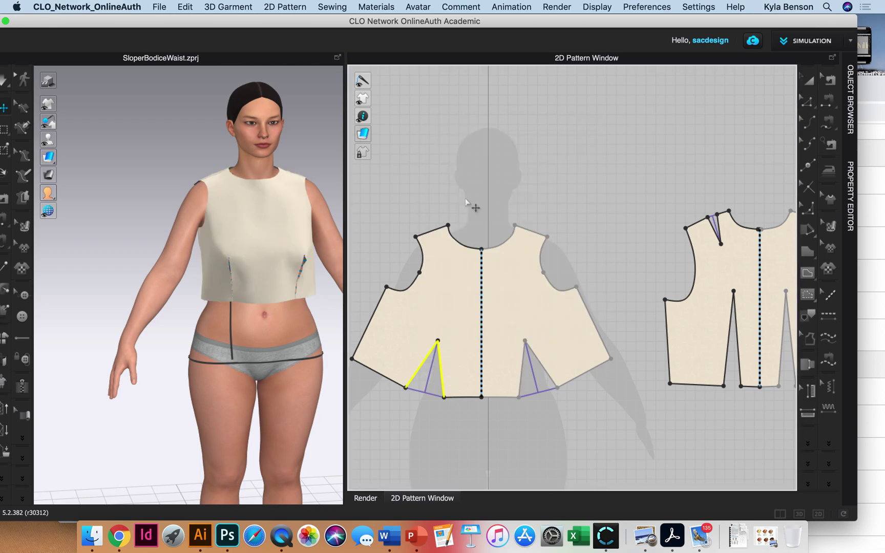
# Pivot the waist dart into a new side-seam dart, accept the widths, and set its length
pyautogui.click(380, 307)
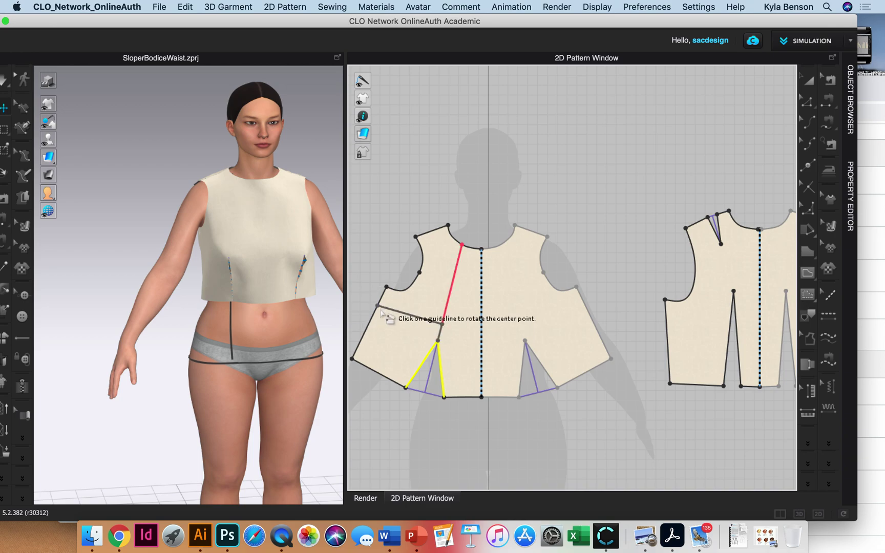
pyautogui.click(442, 327)
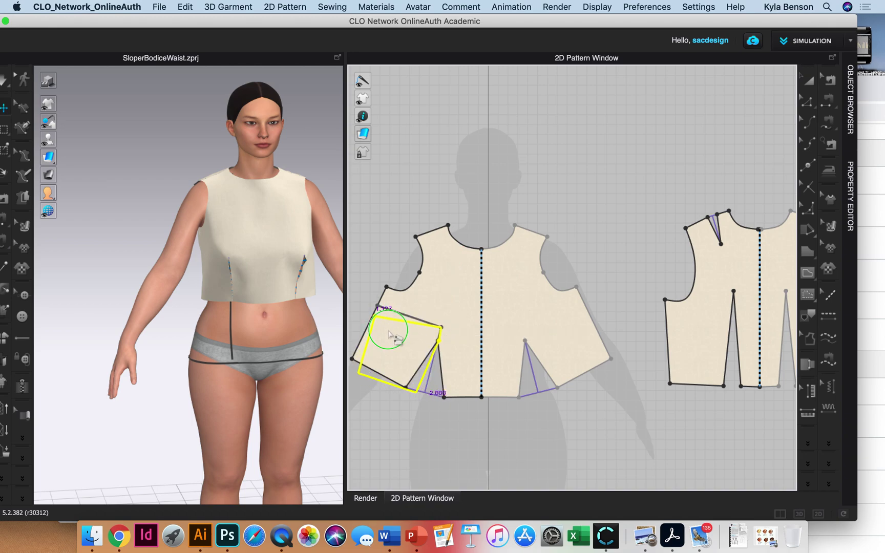
pyautogui.click(388, 330)
pyautogui.click(377, 288)
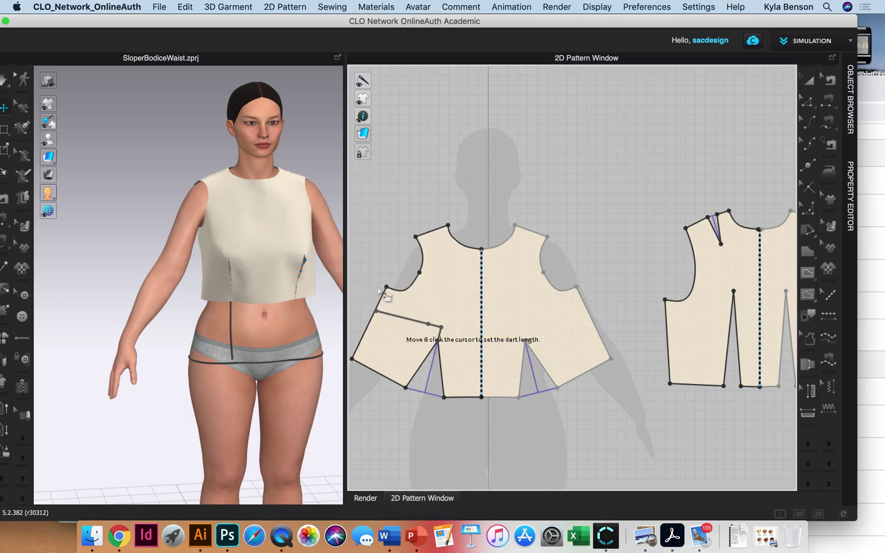
pyautogui.click(429, 325)
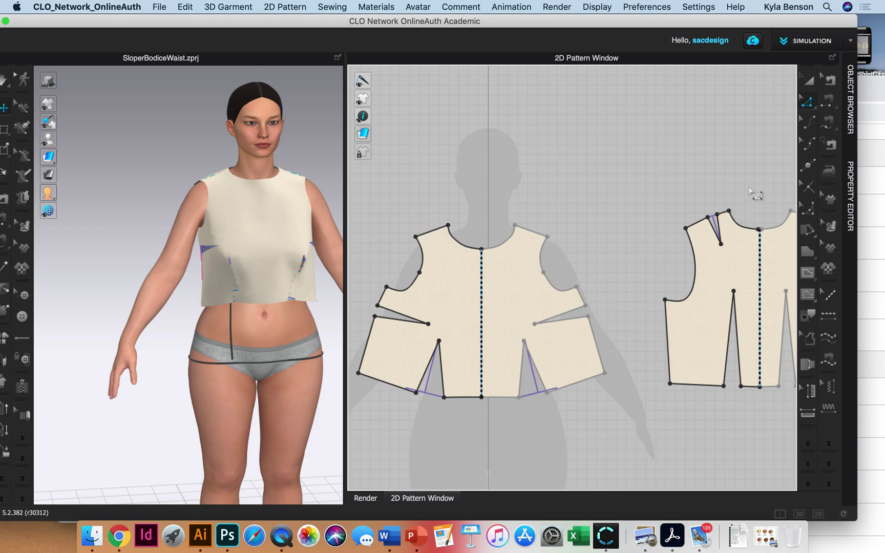
pyautogui.click(723, 217)
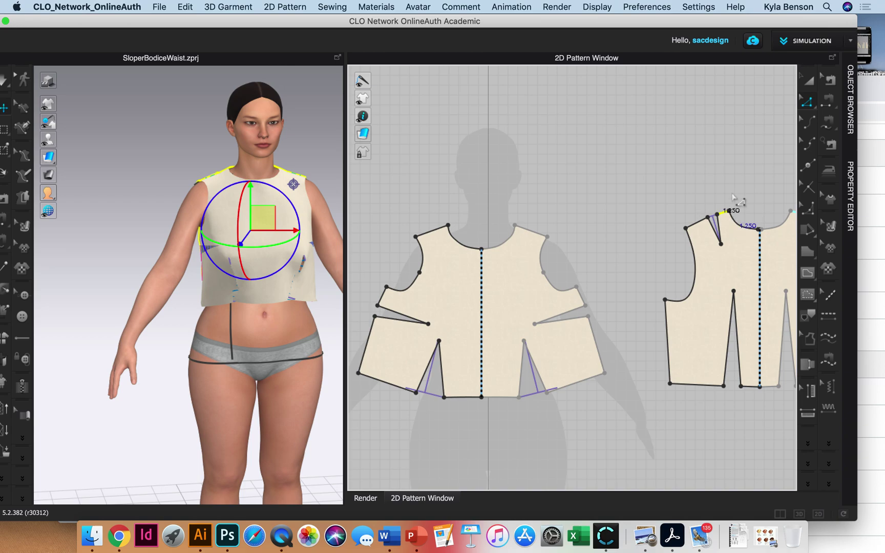
# Split the 3.5 in front shoulder line at 1.25 in, leaving a 2.250 in segment
pyautogui.click(808, 165)
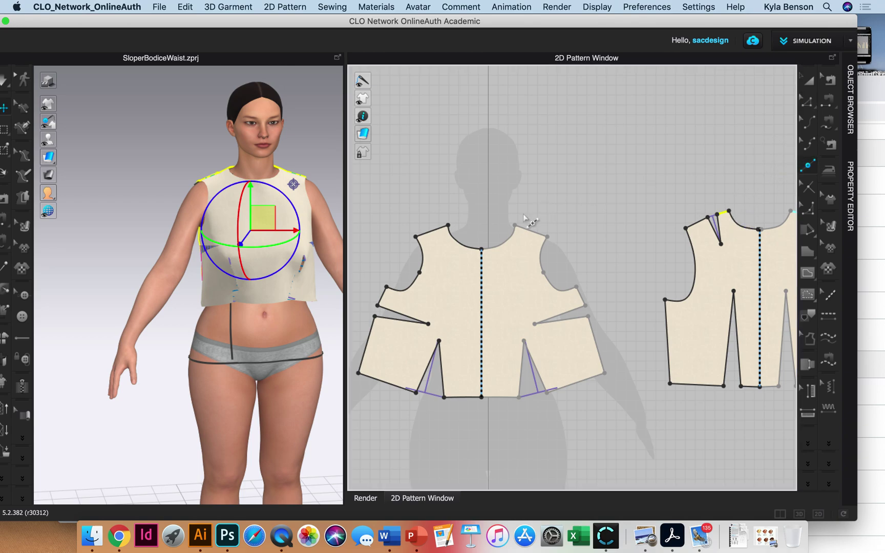
pyautogui.click(443, 235)
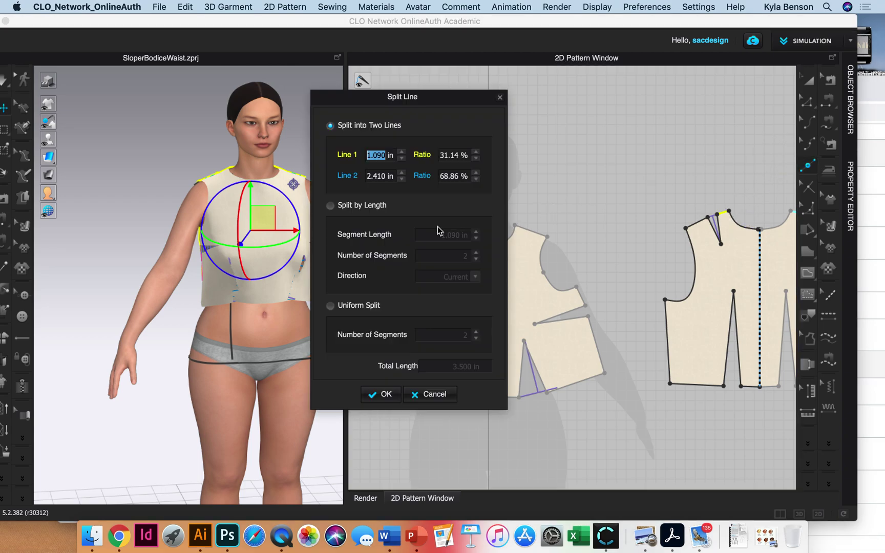
pyautogui.write('1.25')
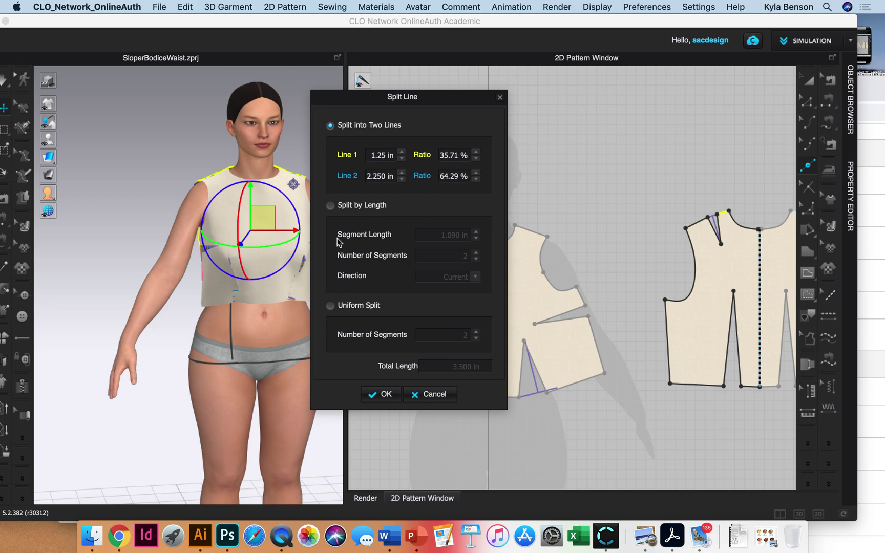
pyautogui.click(381, 394)
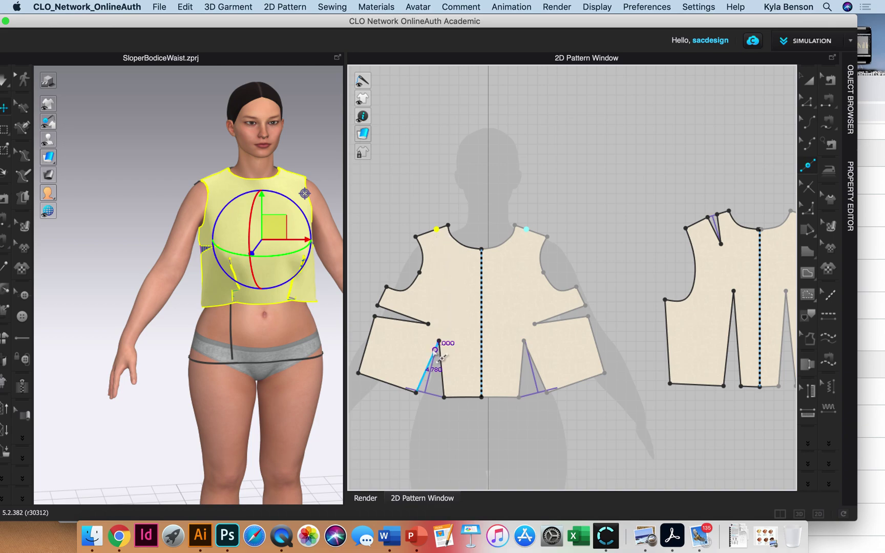
pyautogui.click(597, 327)
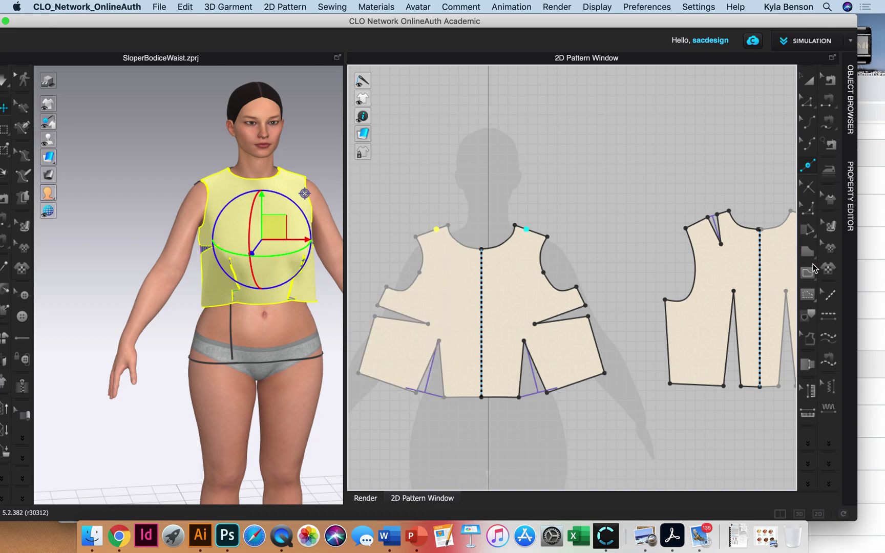
pyautogui.click(808, 270)
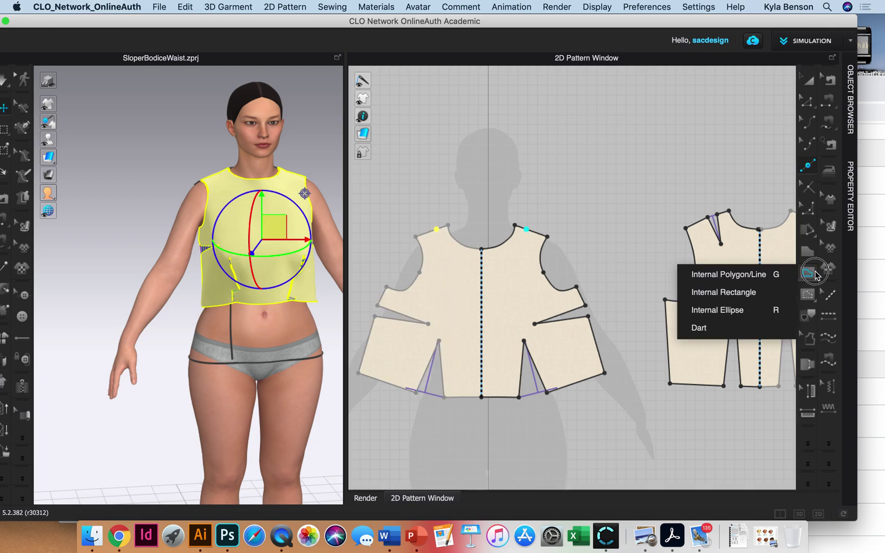
# Draw two curved internal lines from the front shoulder points to the waist, the first 11.378 in
pyautogui.click(734, 281)
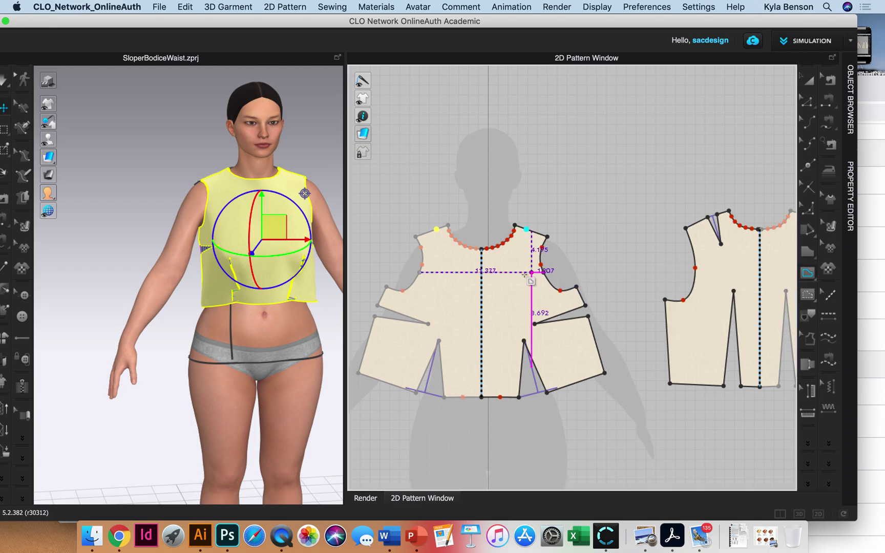
pyautogui.click(437, 229)
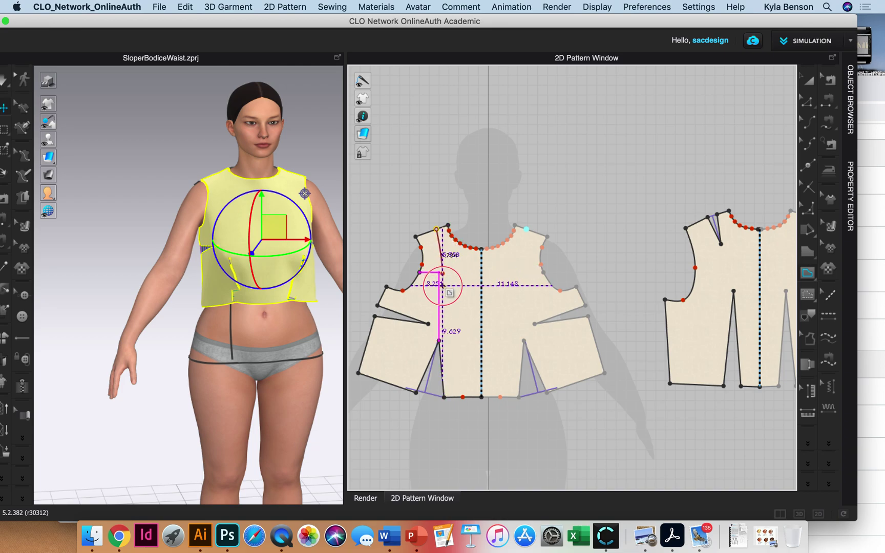
pyautogui.click(442, 274)
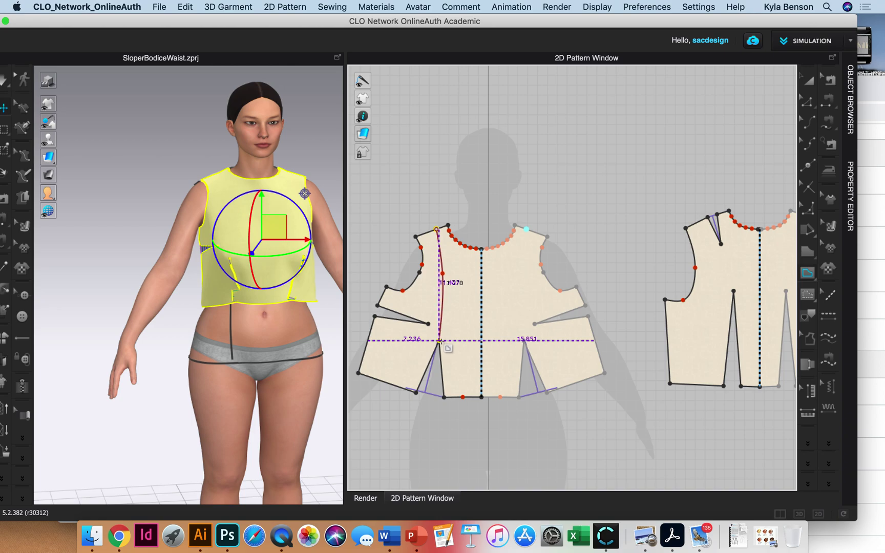
pyautogui.doubleClick(438, 341)
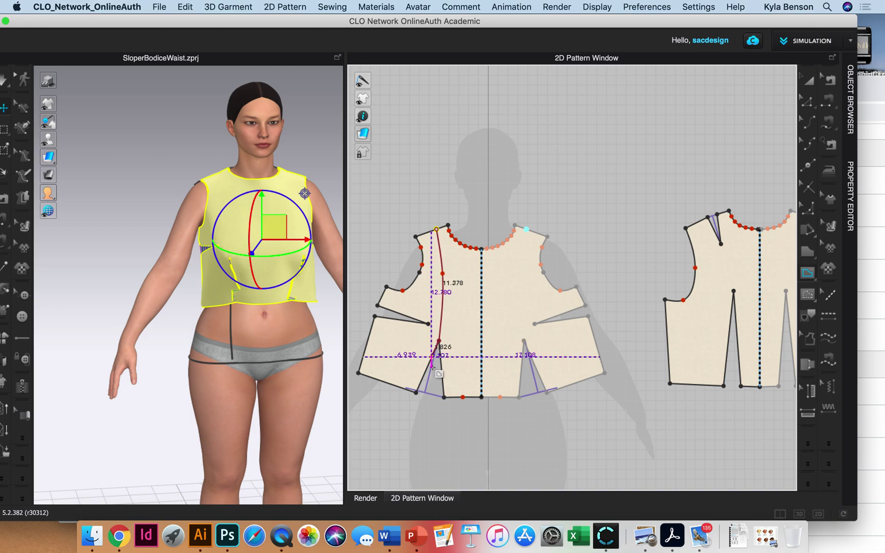
pyautogui.click(514, 226)
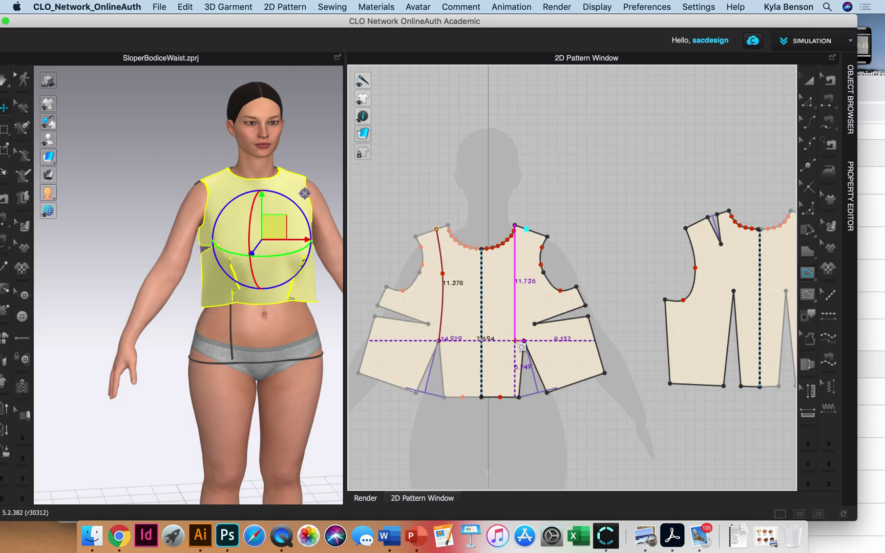
pyautogui.doubleClick(522, 341)
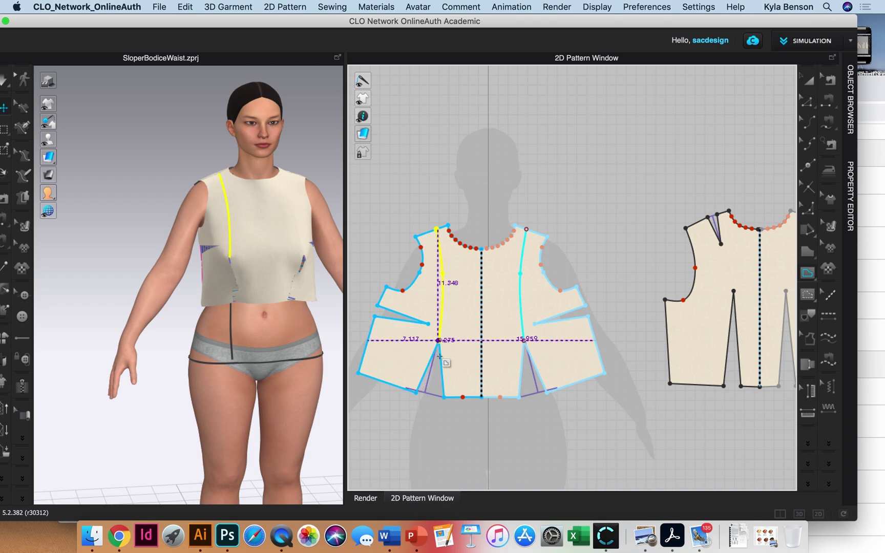
# Cut & Sew the front bodice along both princess lines into centre and two side panels
pyautogui.click(807, 80)
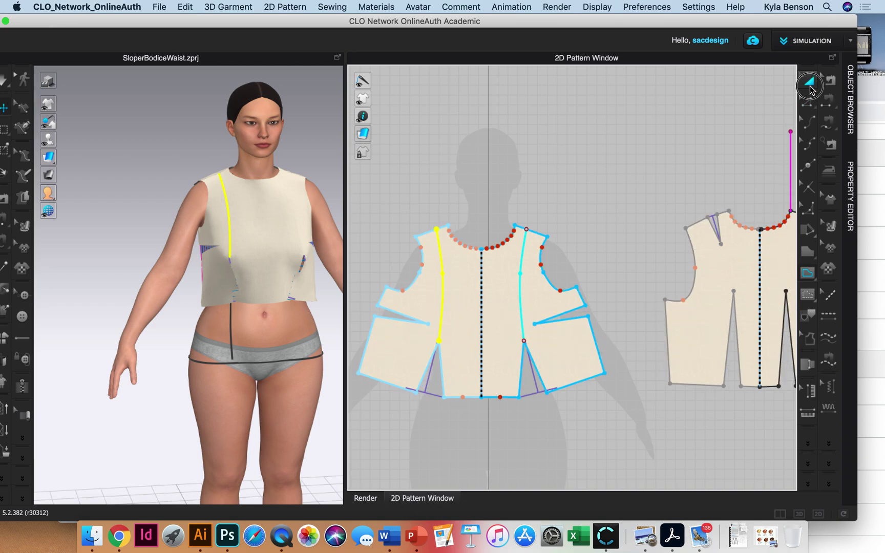
pyautogui.click(440, 286)
pyautogui.rightClick(440, 314)
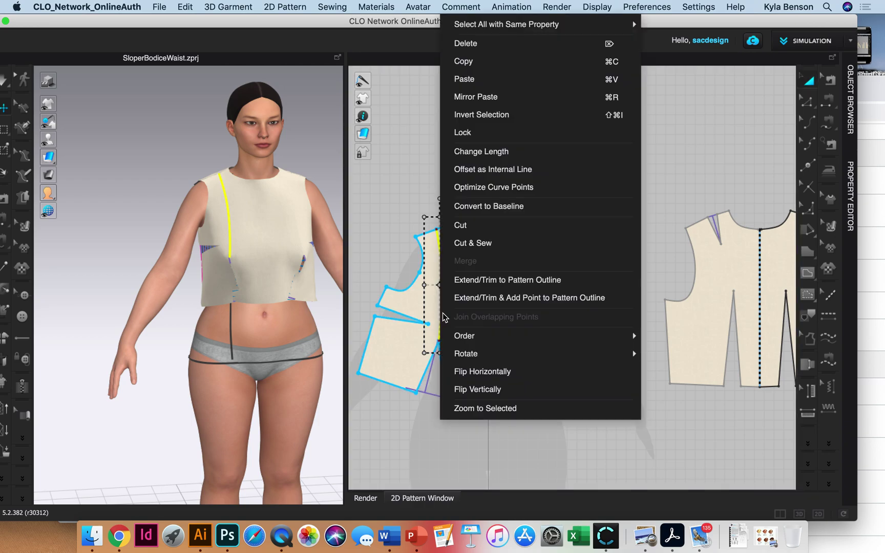
pyautogui.click(471, 244)
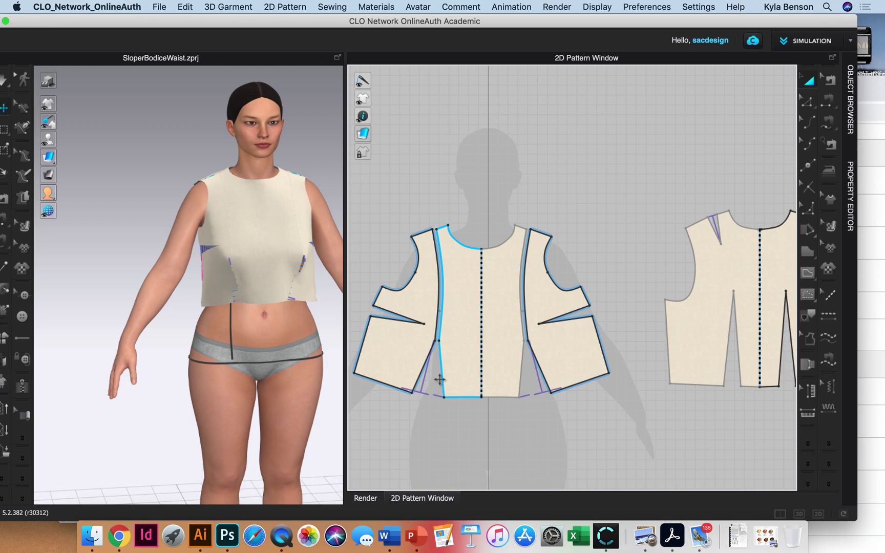
# Start Rotate Dart on the side panel's dart, marking the princess seam as the new location
pyautogui.click(807, 102)
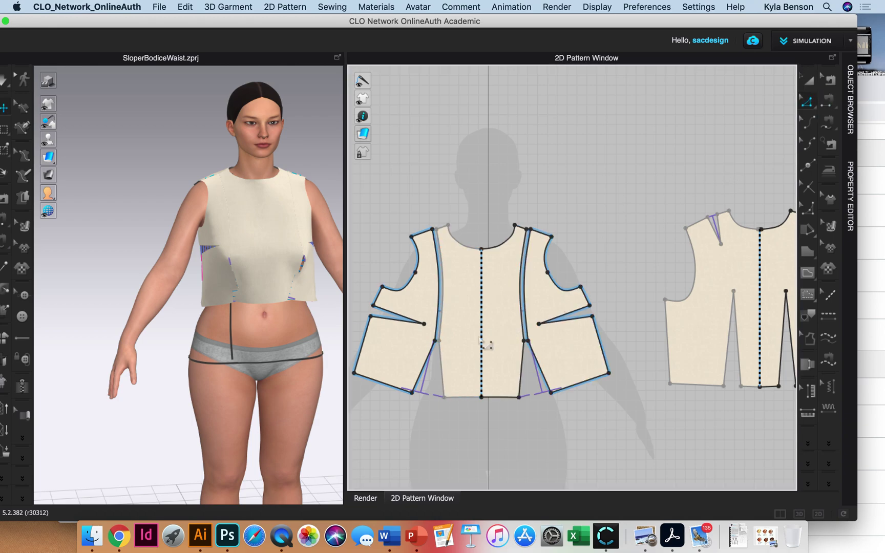
pyautogui.click(395, 319)
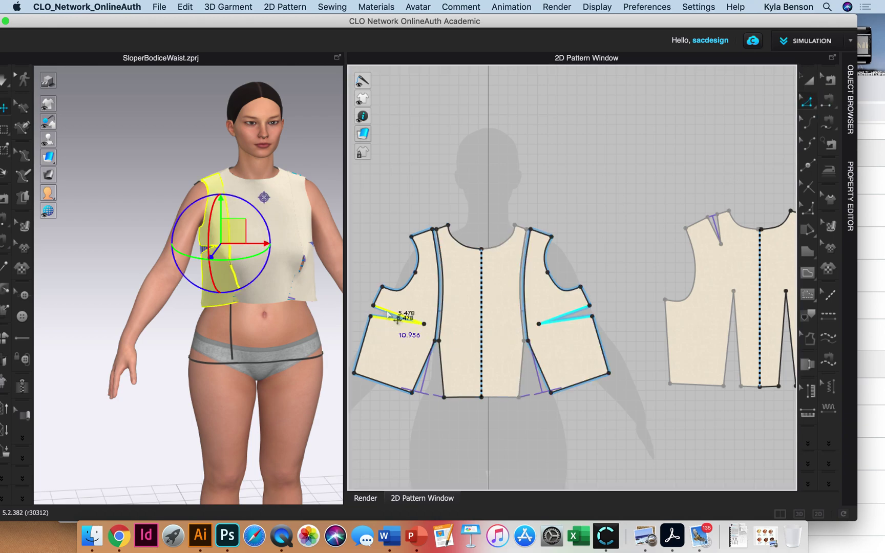
pyautogui.rightClick(387, 313)
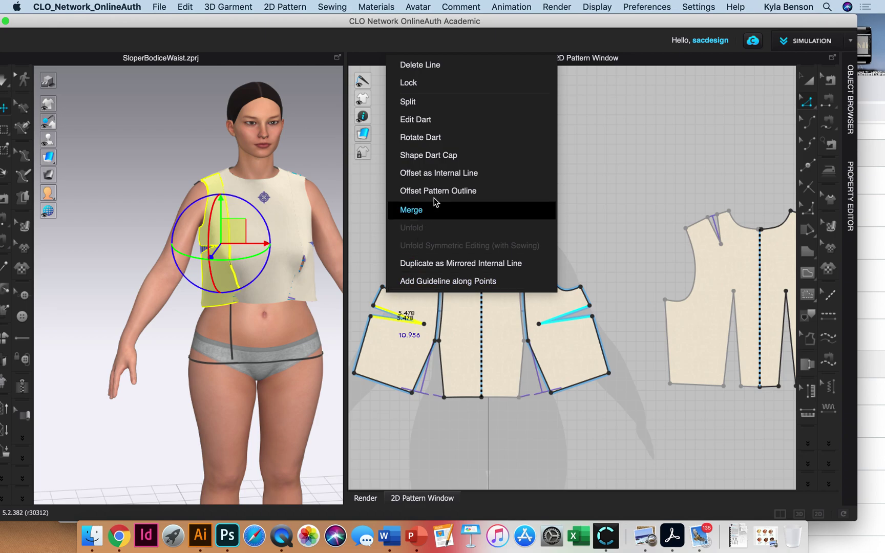
pyautogui.click(430, 138)
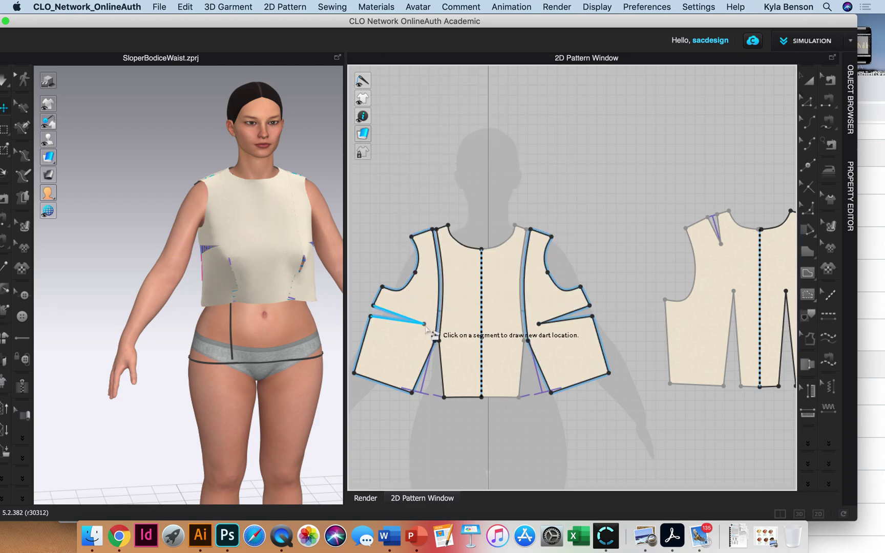
pyautogui.click(436, 329)
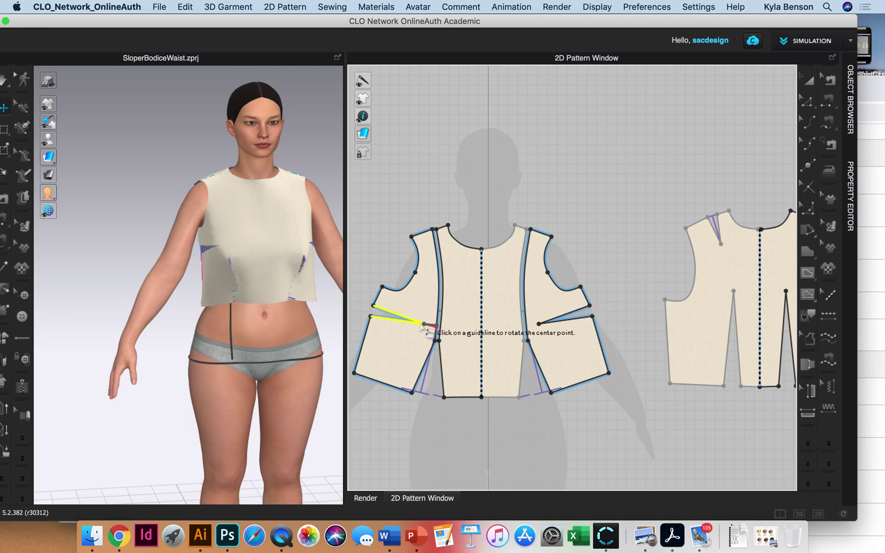
# Pivot the left side front piece around the dart guideline and set the short princess-seam dart's length
pyautogui.scroll(5, 425, 326)
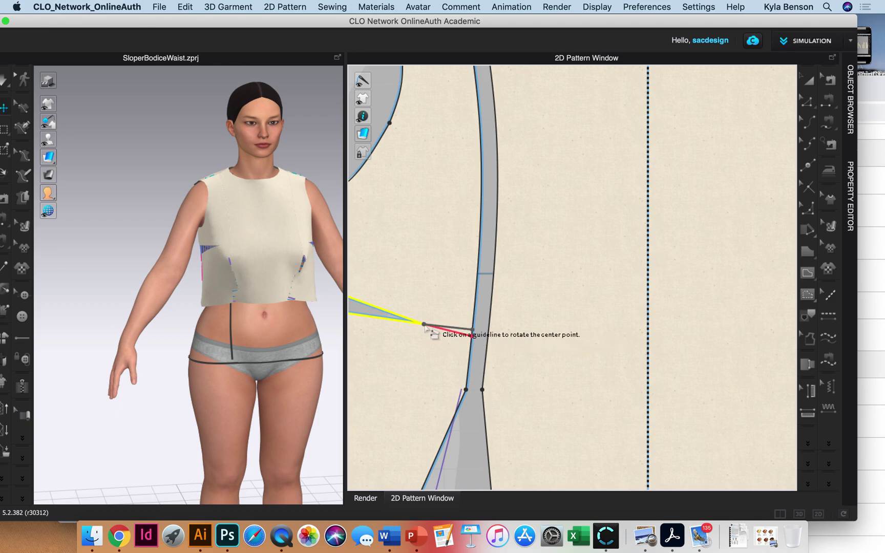
pyautogui.click(426, 326)
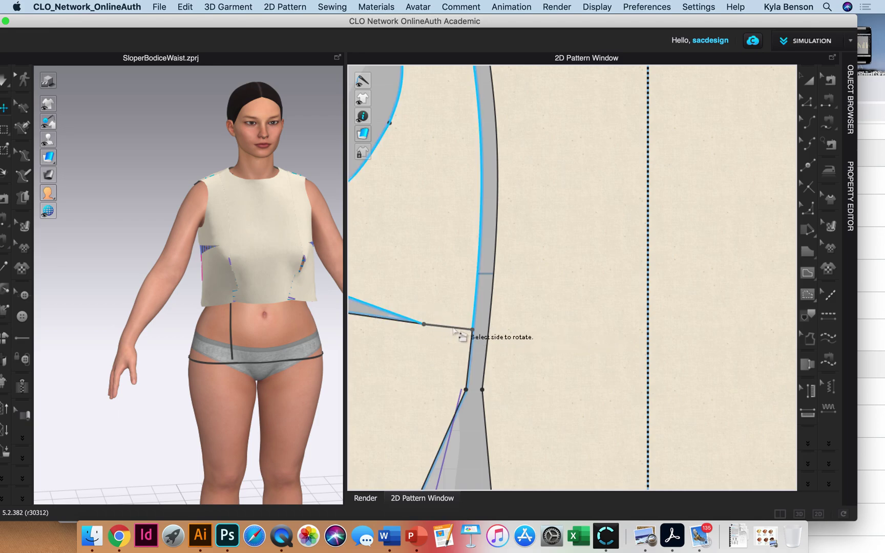
pyautogui.scroll(-5, 458, 331)
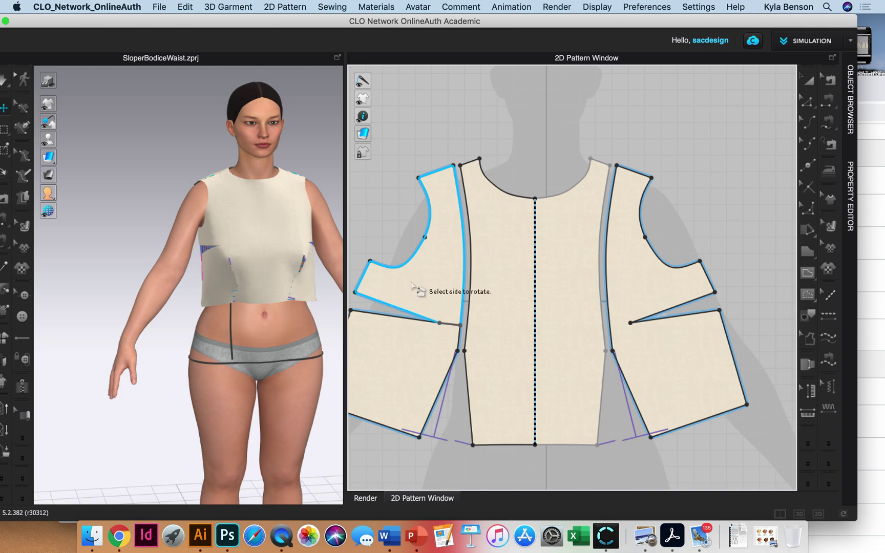
pyautogui.click(411, 283)
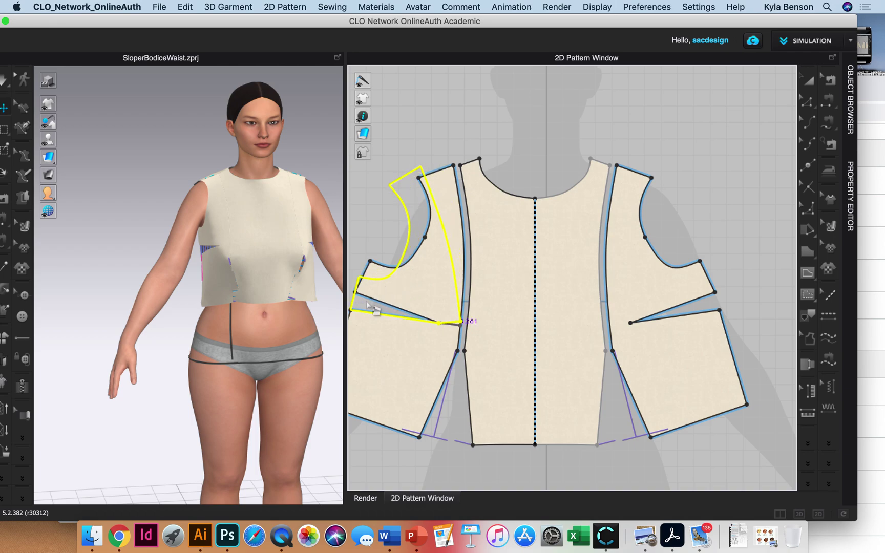
pyautogui.click(354, 310)
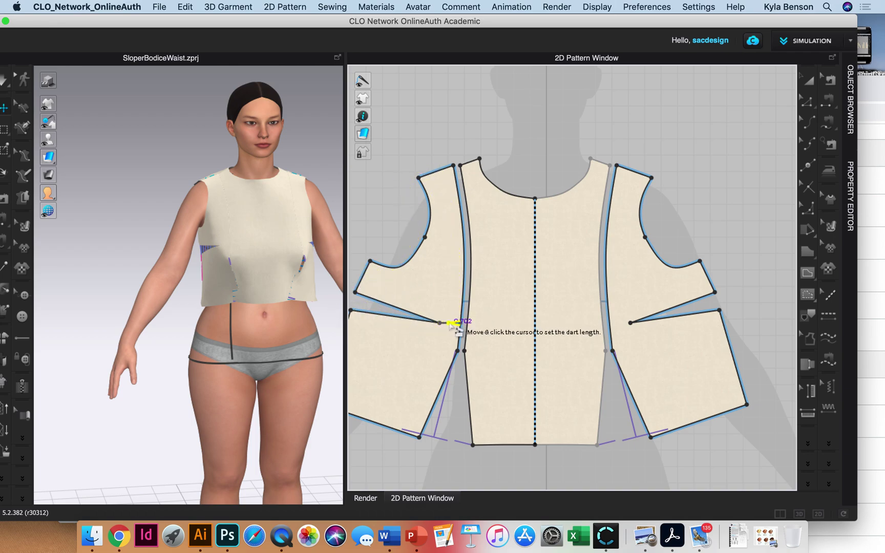
pyautogui.click(438, 323)
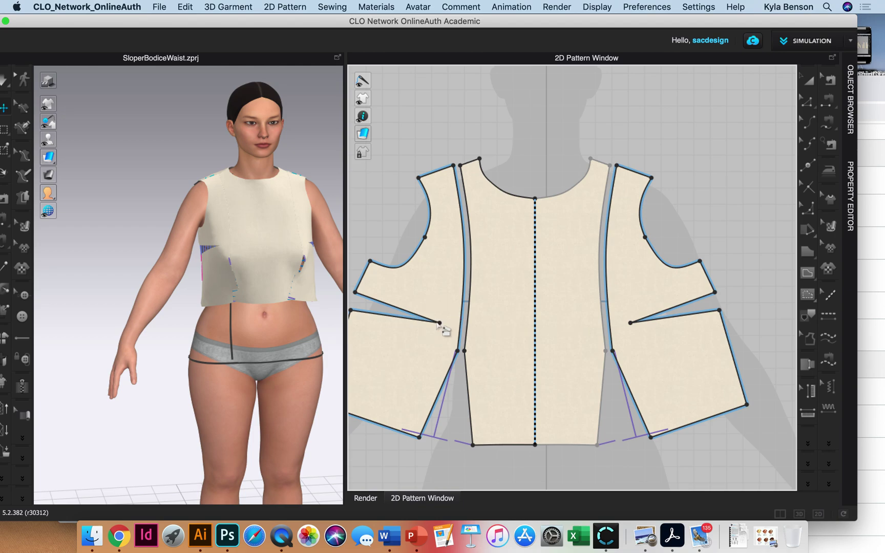
pyautogui.scroll(-2, 442, 355)
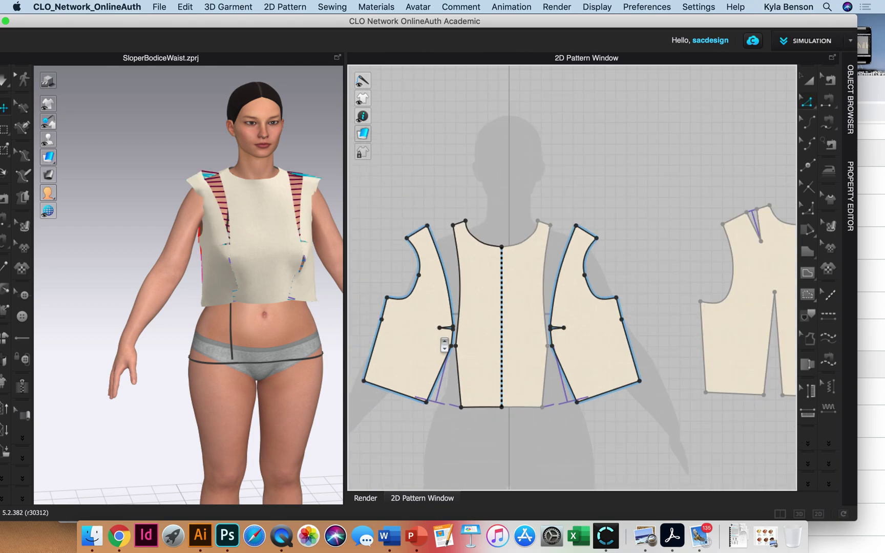
# Delete the left dart tip point and its mirrored point with Edit Pattern
pyautogui.scroll(3, 439, 359)
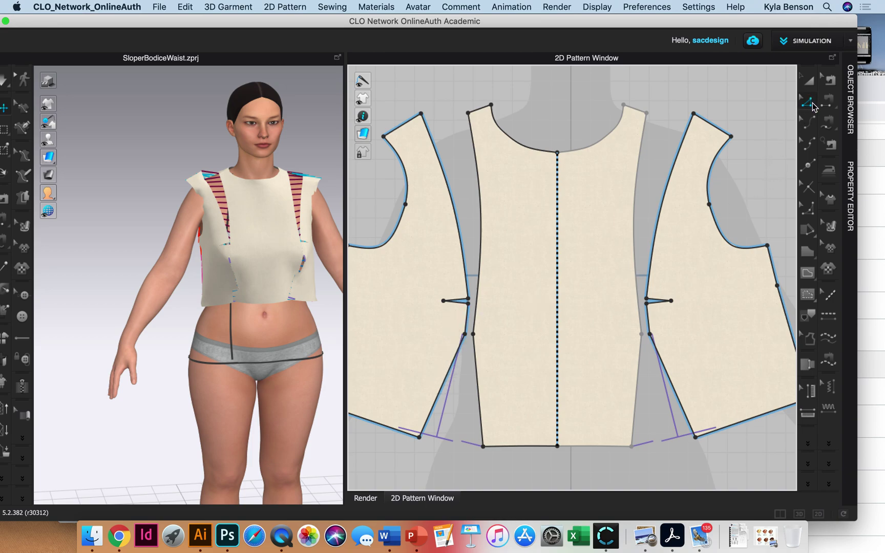
pyautogui.click(808, 104)
pyautogui.click(443, 301)
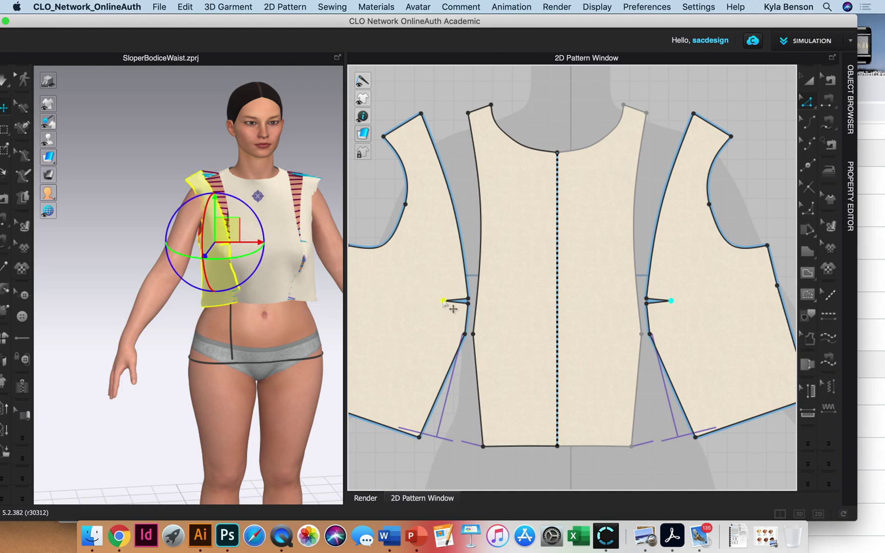
pyautogui.press('Delete')
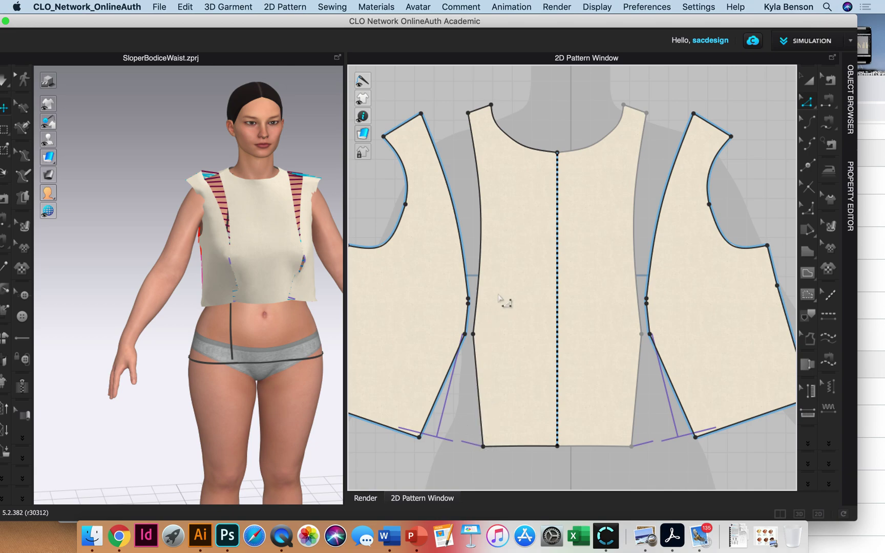
# Make the left side panel's and centre panel's princess-seam points into curve points
pyautogui.rightClick(464, 334)
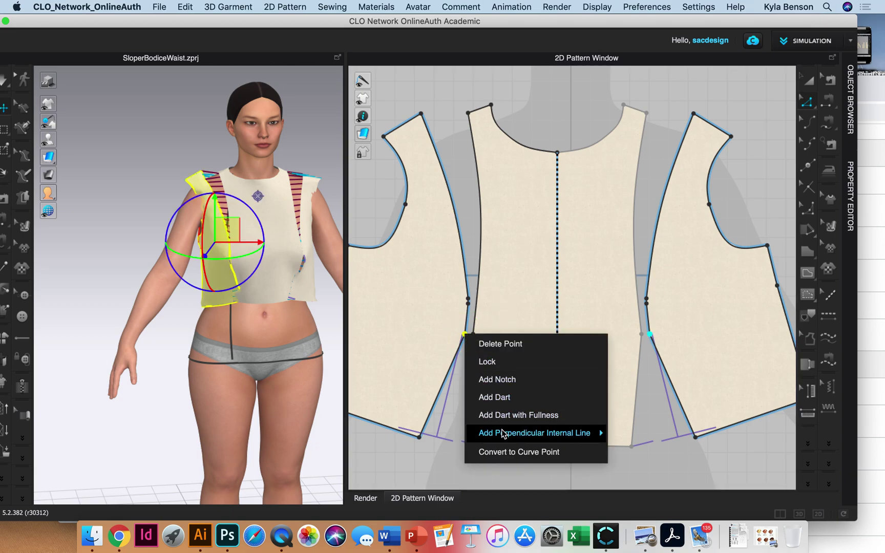
pyautogui.click(506, 453)
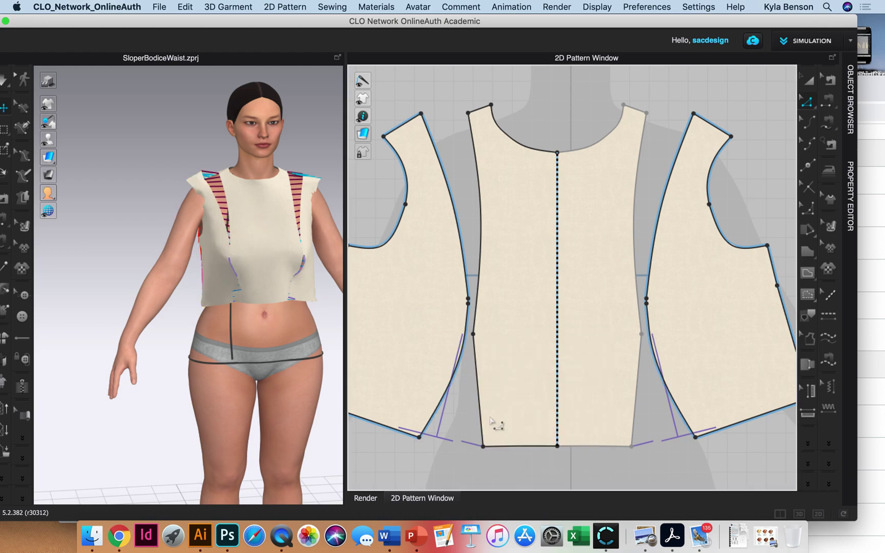
pyautogui.click(471, 334)
pyautogui.rightClick(471, 333)
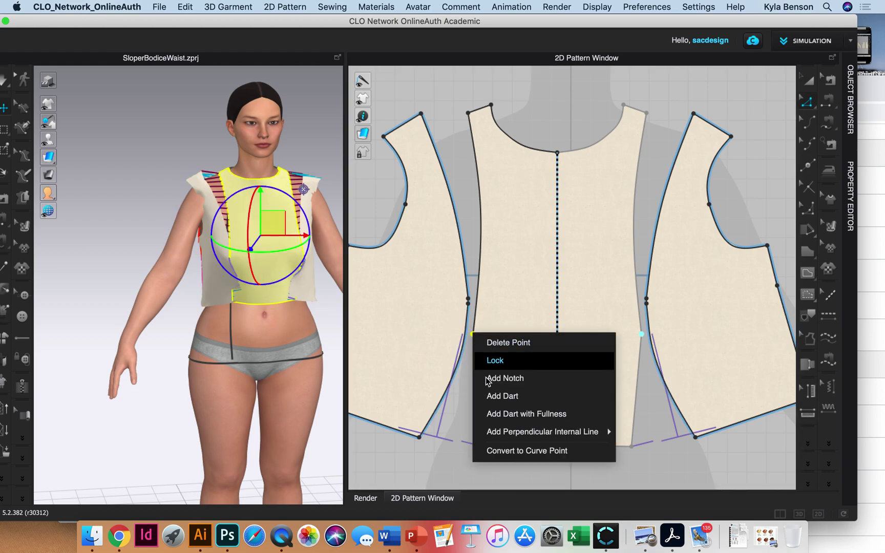
pyautogui.click(514, 450)
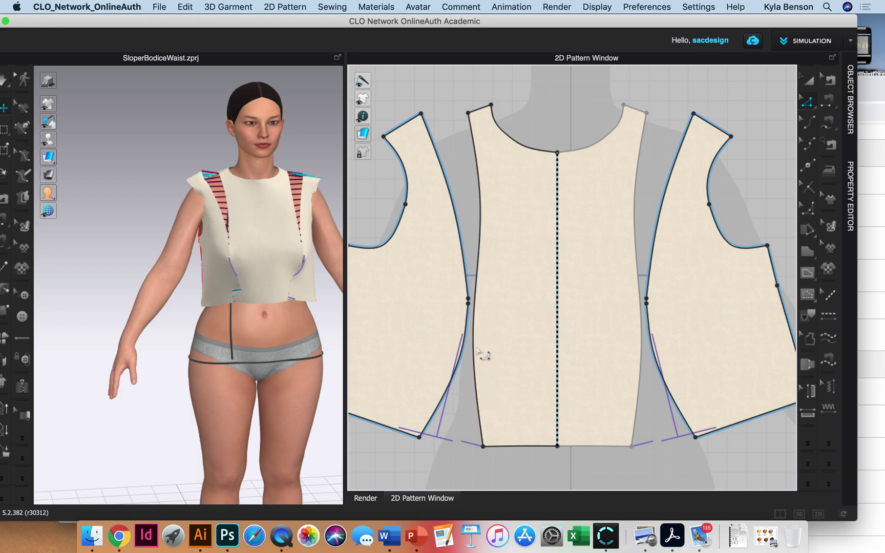
# Curve the centre front panel's left princess seam, shortening it from 17.160 to 17.137
pyautogui.click(476, 342)
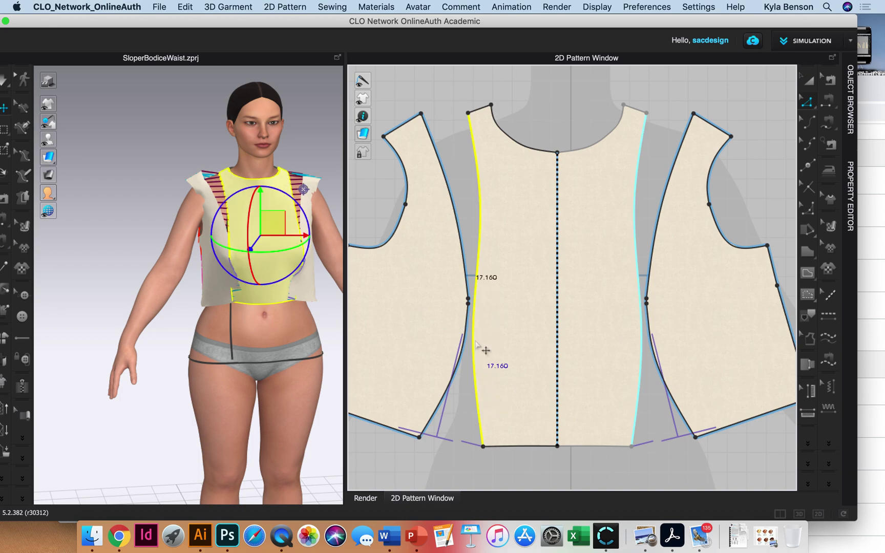
pyautogui.press('v')
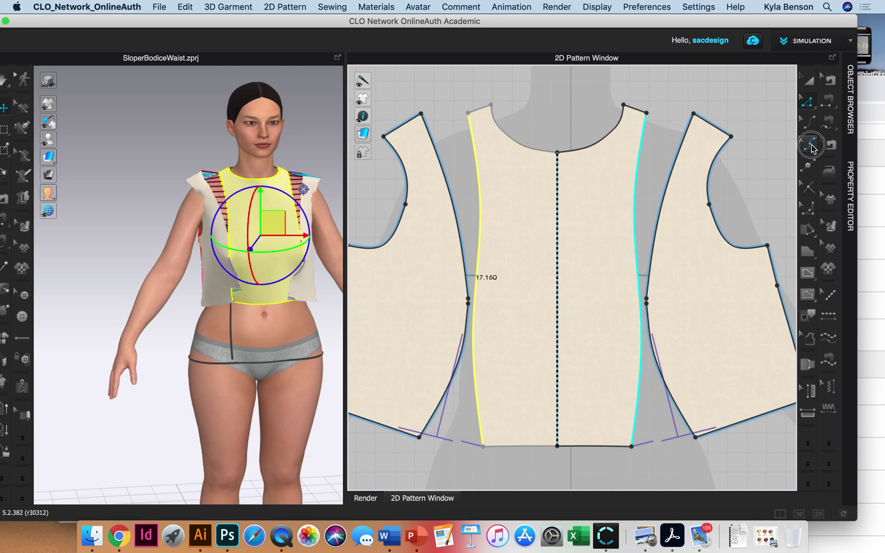
pyautogui.click(473, 334)
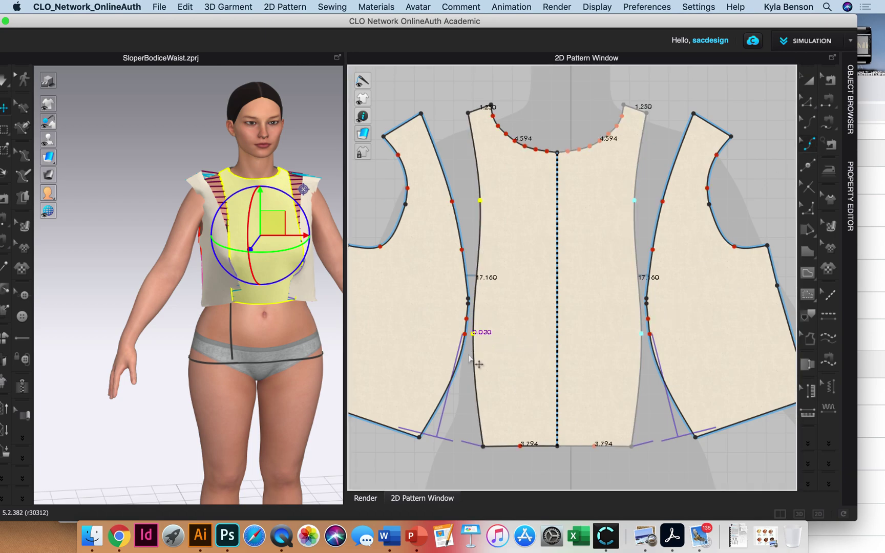
pyautogui.click(808, 142)
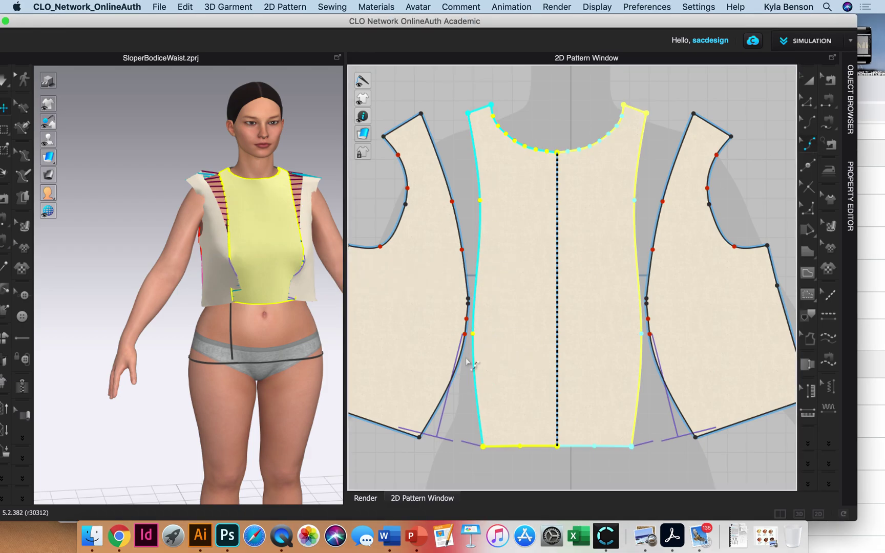
pyautogui.click(477, 335)
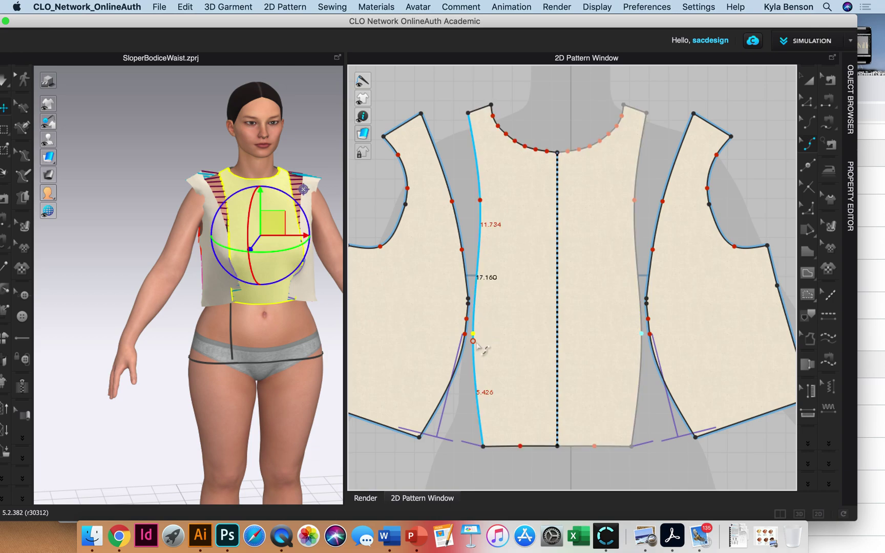
pyautogui.moveTo(473, 338); pyautogui.dragTo(477, 340)
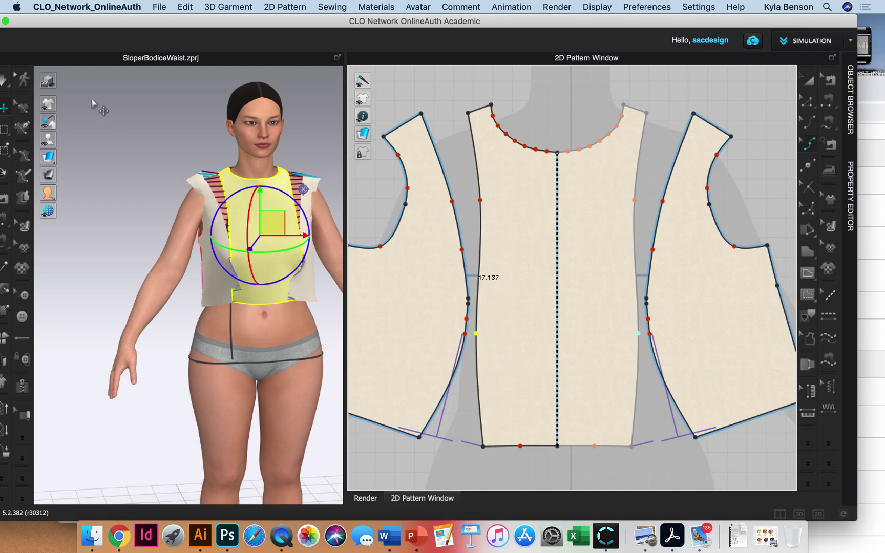
# Run the simulation and tug both side bodice pieces so they settle onto the avatar
pyautogui.click(4, 81)
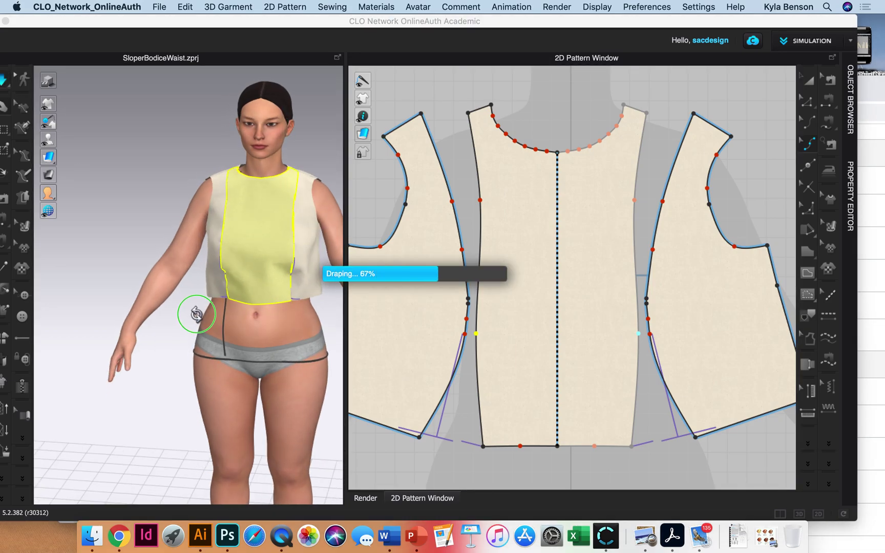
pyautogui.moveTo(192, 310); pyautogui.dragTo(162, 302, button='right')
pyautogui.moveTo(275, 290); pyautogui.dragTo(276, 297)
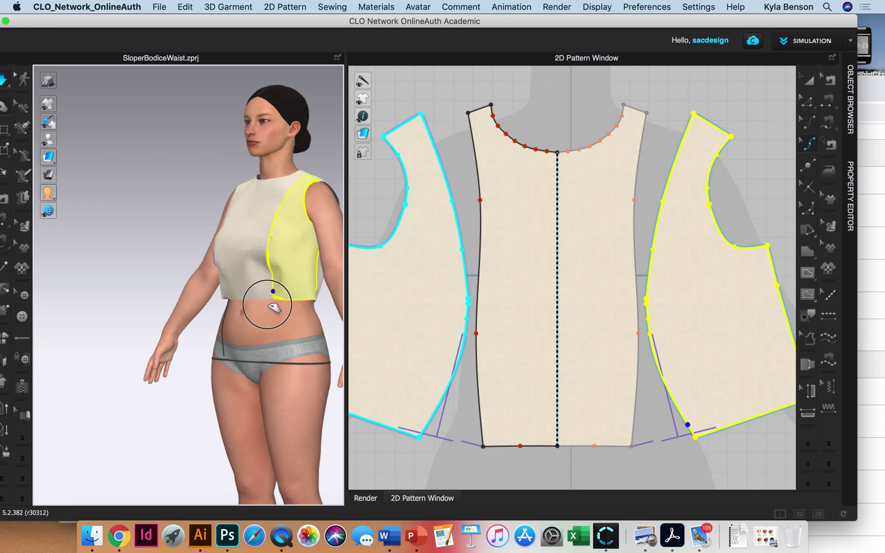
pyautogui.moveTo(265, 333); pyautogui.dragTo(362, 322, button='right')
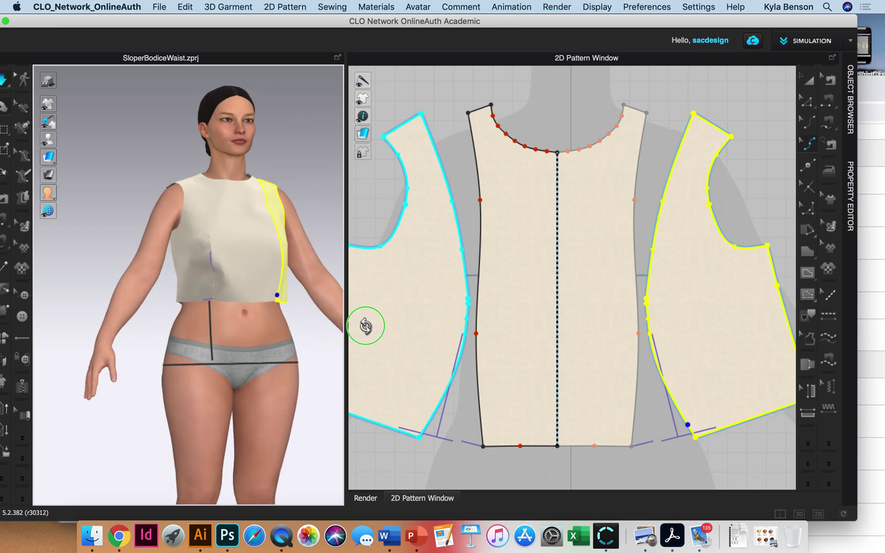
pyautogui.moveTo(223, 290); pyautogui.dragTo(220, 330)
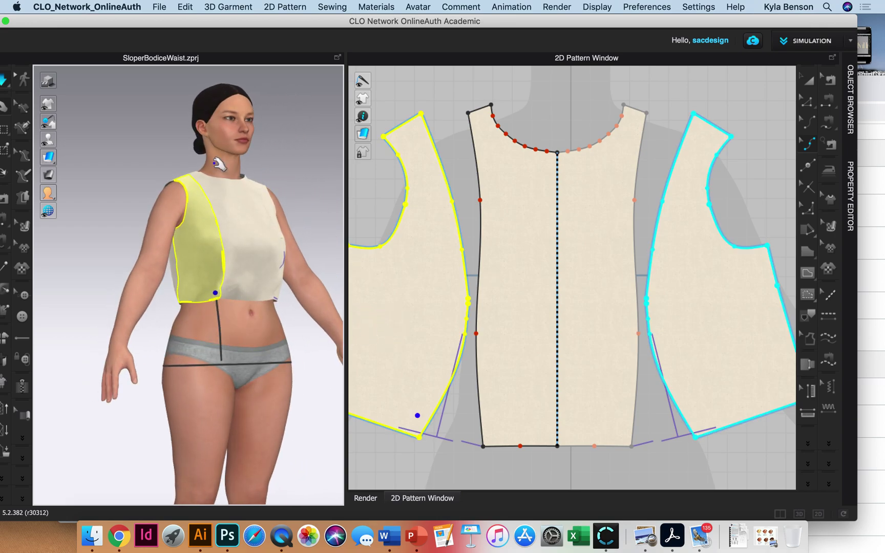
pyautogui.click(4, 106)
pyautogui.click(131, 160)
pyautogui.moveTo(265, 289); pyautogui.dragTo(288, 275, button='right')
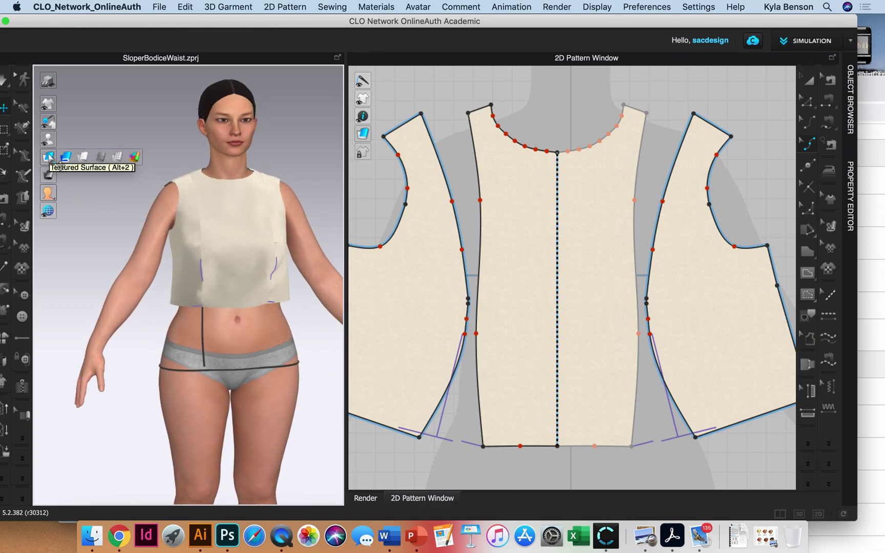
# Turn off Show Baselines for the garment display
pyautogui.moveTo(61, 146)
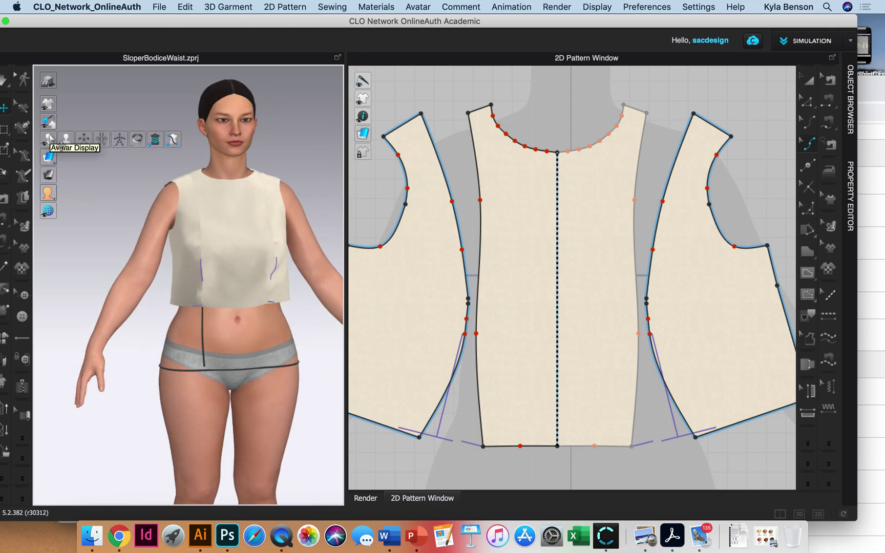
pyautogui.moveTo(49, 105)
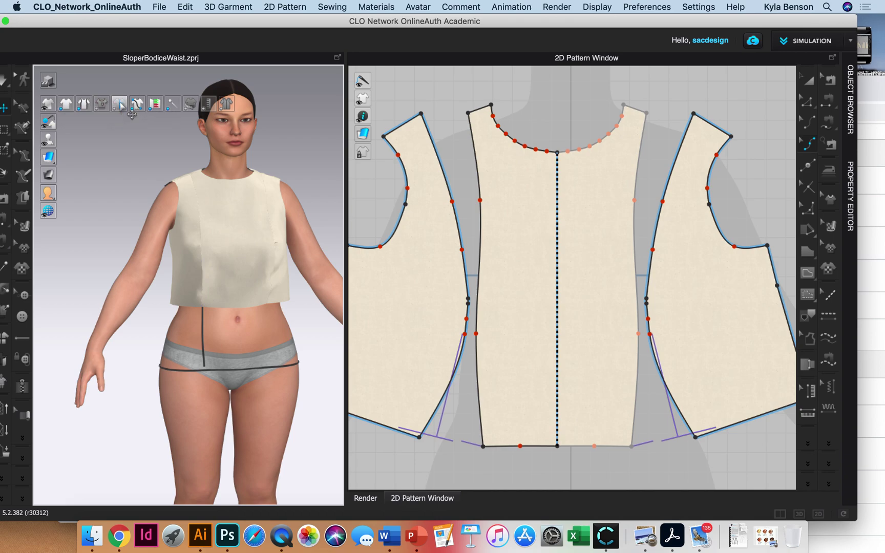
pyautogui.click(134, 108)
# Pull the side panel back into place, select the front bodice and simulate again
pyautogui.moveTo(284, 299); pyautogui.dragTo(299, 307)
pyautogui.moveTo(174, 381); pyautogui.dragTo(256, 338, button='right')
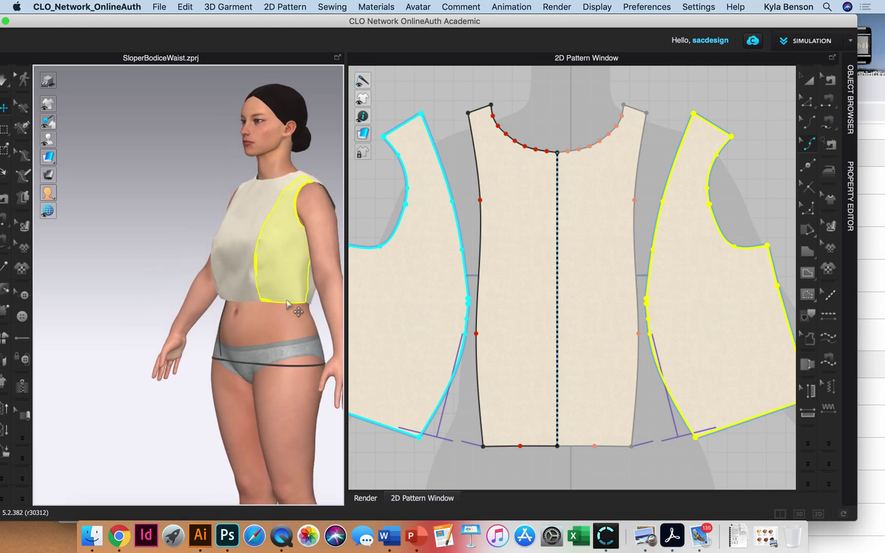
pyautogui.scroll(5, 276, 322)
pyautogui.moveTo(290, 306); pyautogui.dragTo(190, 350, button='right')
pyautogui.click(277, 300)
pyautogui.click(10, 82)
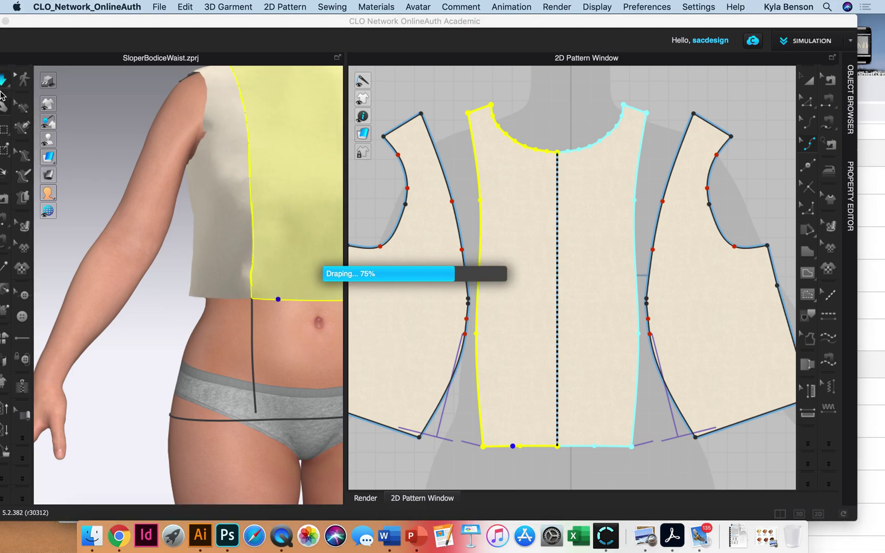
pyautogui.moveTo(297, 323); pyautogui.dragTo(41, 313, button='right')
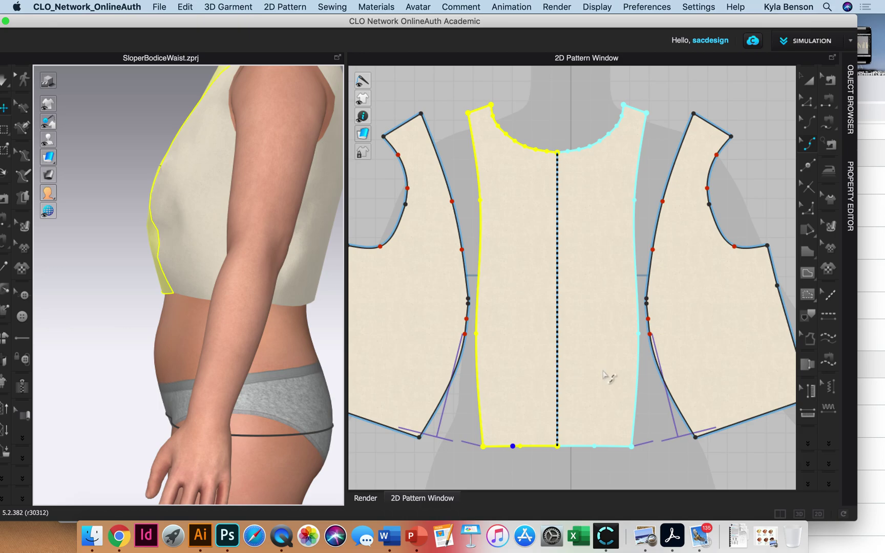